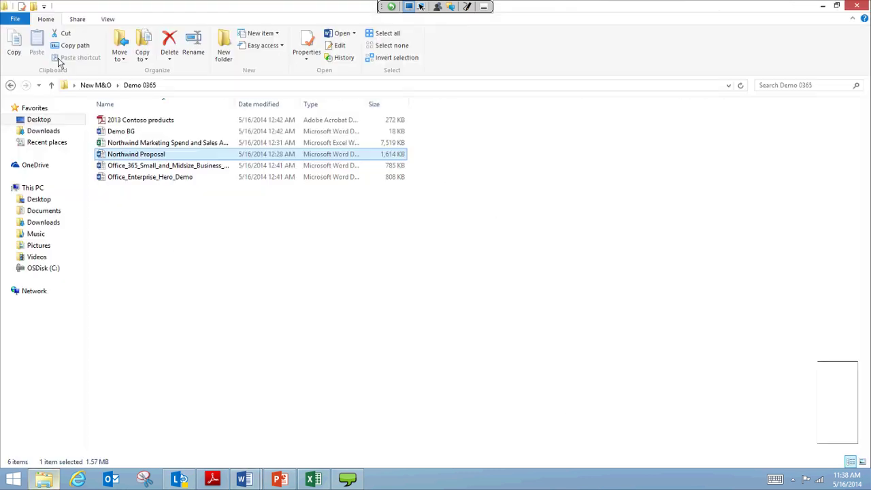
Open the 2013 Contoso products PDF from the Demo 0365 folder in Word, converting it to an editable document with editing enabled.
{"action": "right_click", "coordinate": [163, 120]}
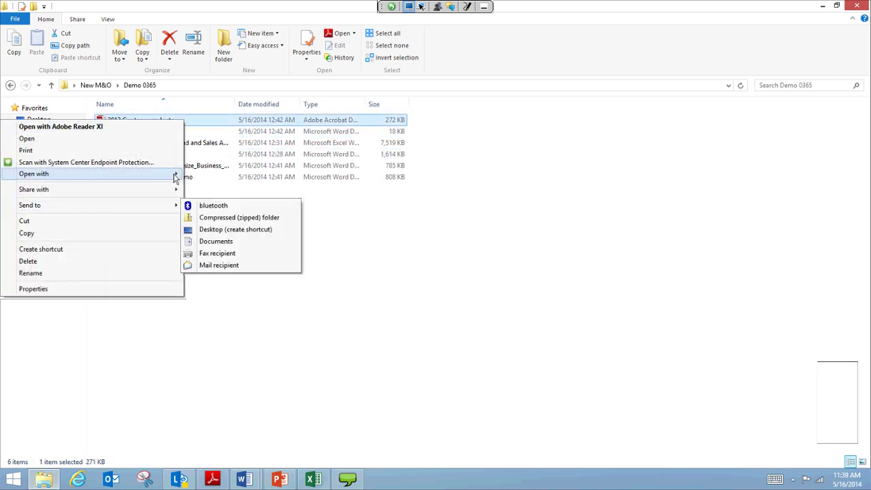
{"action": "mouse_move", "coordinate": [176, 176]}
{"action": "left_click", "coordinate": [225, 209]}
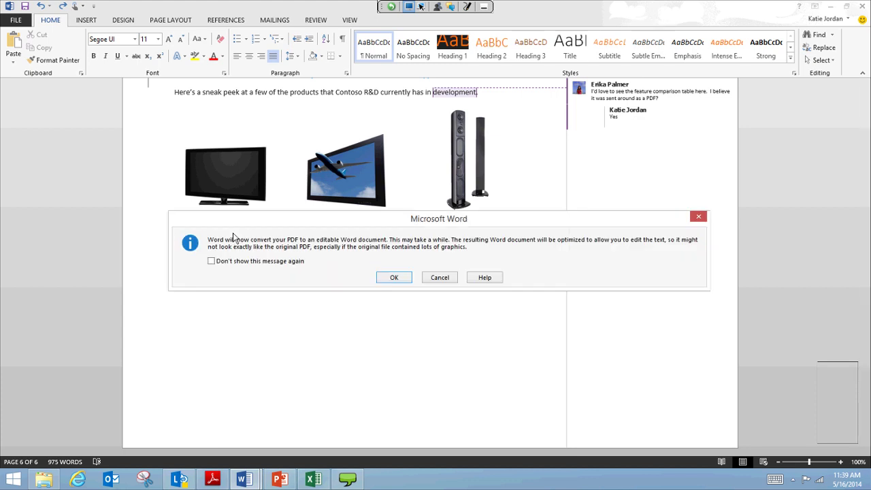
{"action": "left_click", "coordinate": [394, 277]}
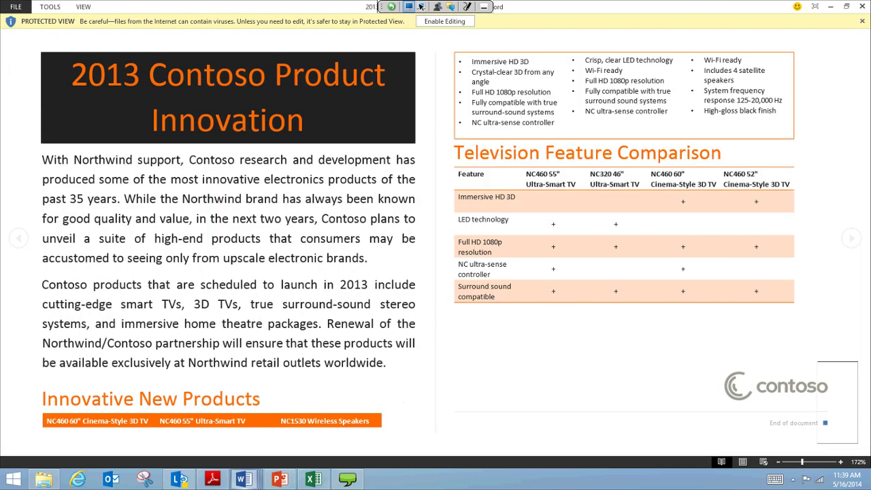
{"action": "left_click", "coordinate": [444, 21]}
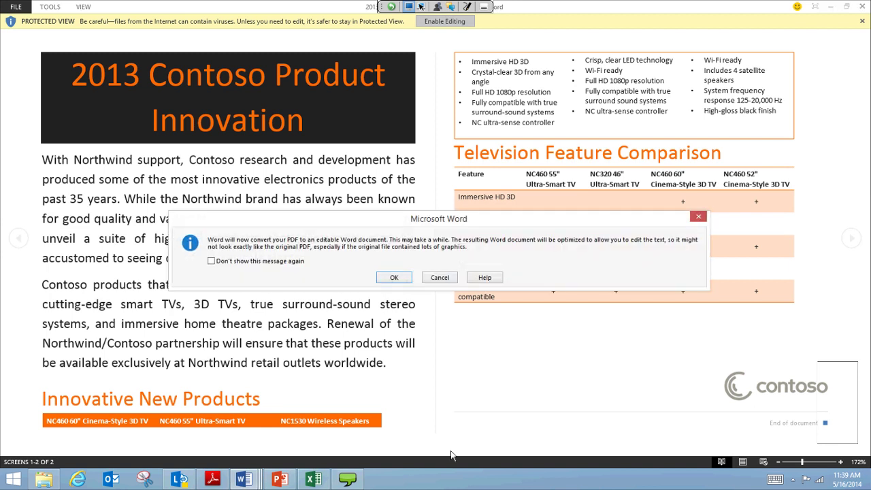
{"action": "key", "text": "Return"}
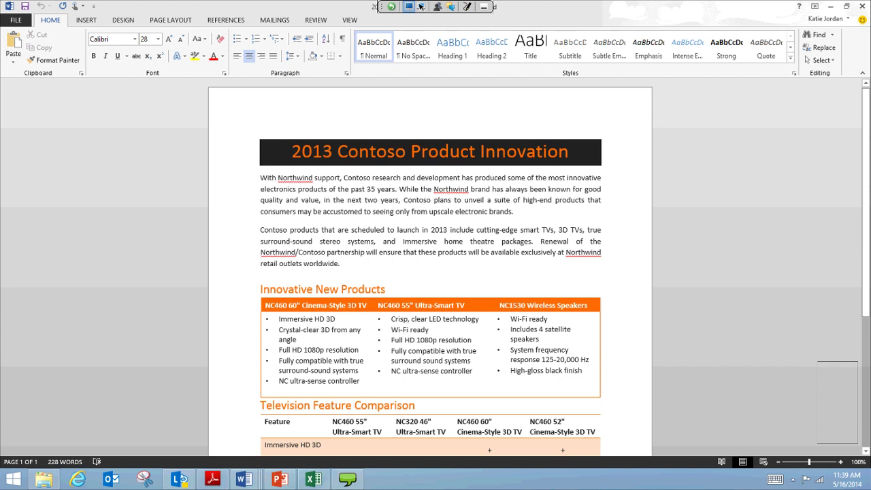
Copy the Television Feature Comparison heading and table into the other Word document, below the three product pictures.
{"action": "scroll", "coordinate": [278, 278], "scroll_direction": "down", "scroll_amount": 3}
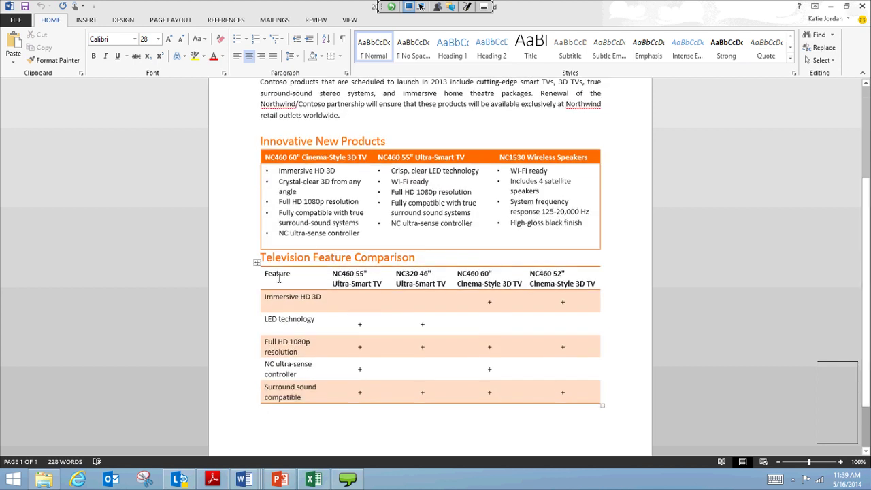
{"action": "left_click_drag", "start_coordinate": [261, 258], "coordinate": [477, 394]}
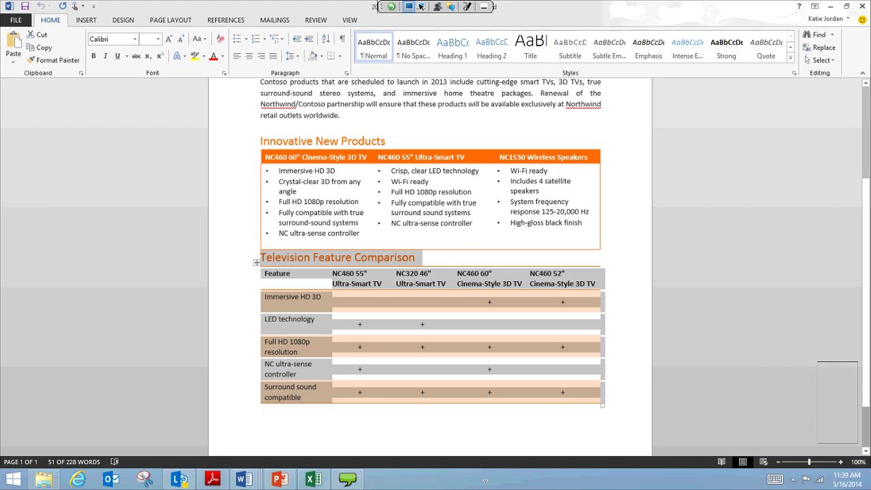
{"action": "right_click", "coordinate": [473, 279]}
{"action": "left_click", "coordinate": [498, 301]}
{"action": "left_click", "coordinate": [244, 479]}
{"action": "left_click", "coordinate": [357, 415]}
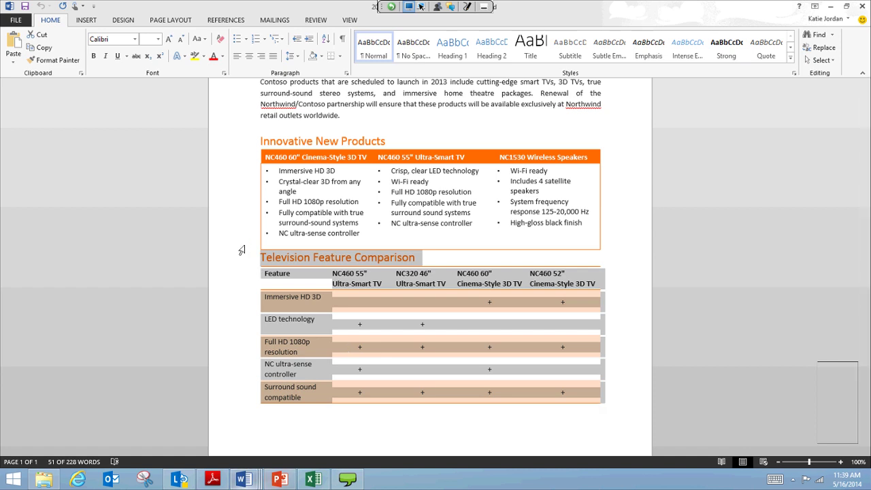
{"action": "left_click", "coordinate": [244, 479]}
{"action": "left_click", "coordinate": [246, 417]}
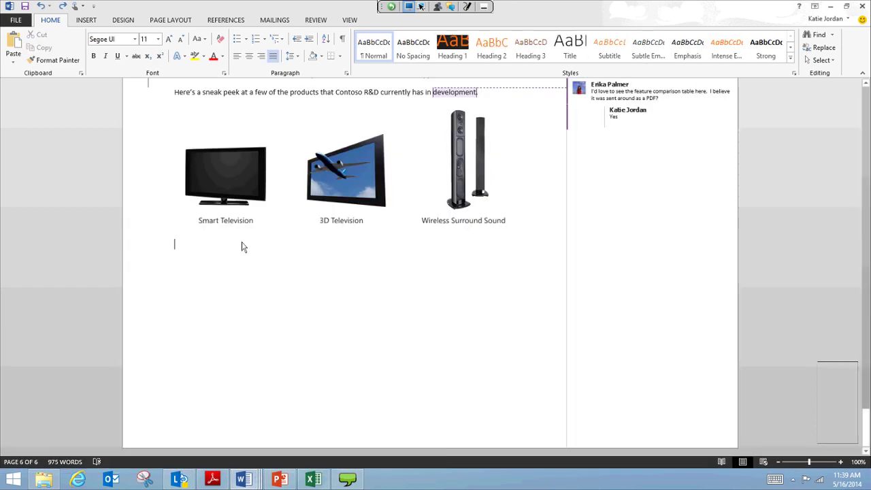
{"action": "key", "text": "ctrl+v"}
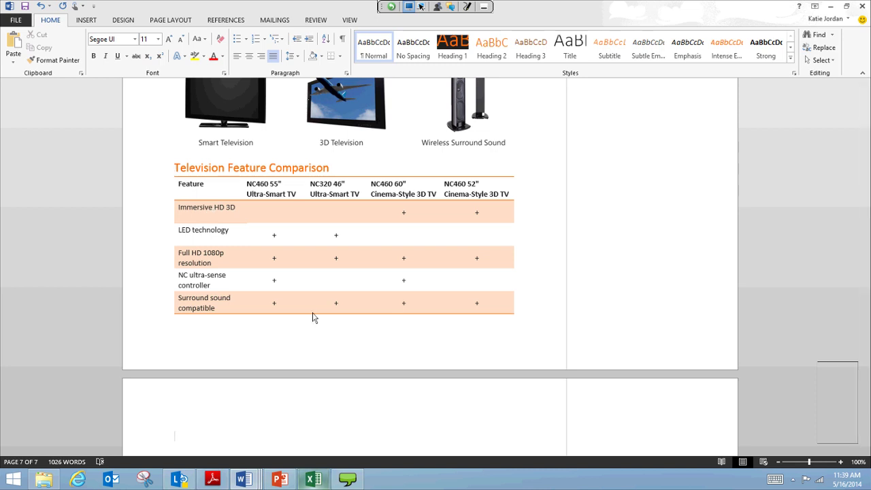
Switch to the Excel workbook and fill the Rep column with Flash Fill, using the first names at the end of the Data entries.
{"action": "left_click", "coordinate": [313, 479]}
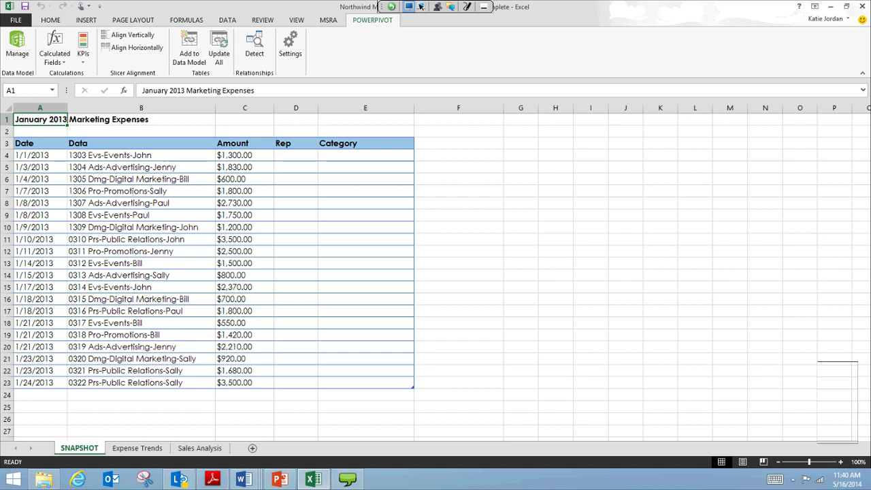
{"action": "left_click", "coordinate": [295, 155]}
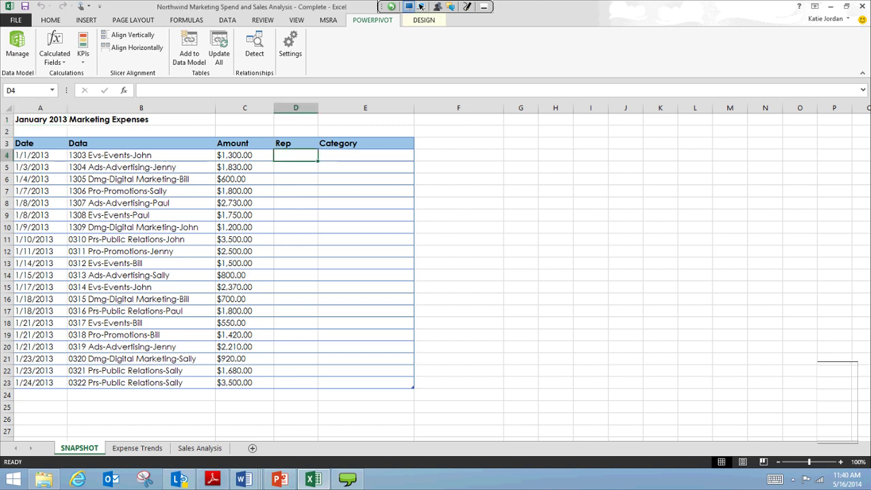
{"action": "type", "text": "John"}
{"action": "key", "text": "Return"}
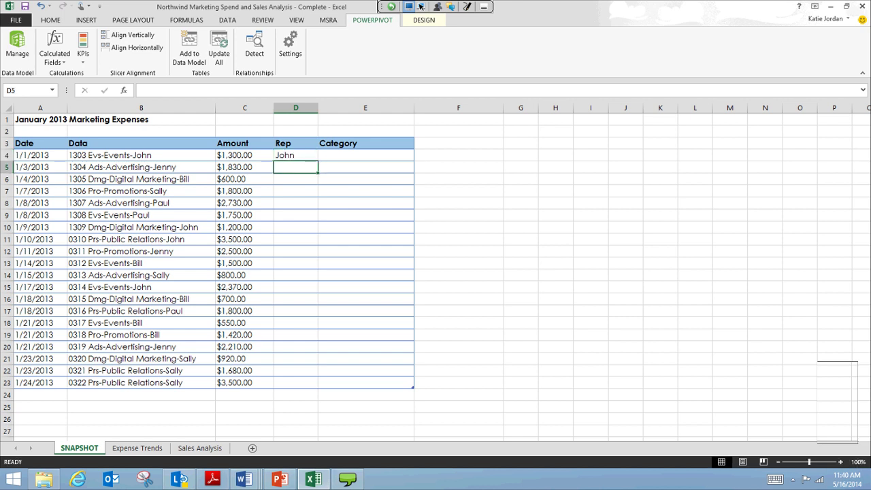
{"action": "type", "text": "Jenny"}
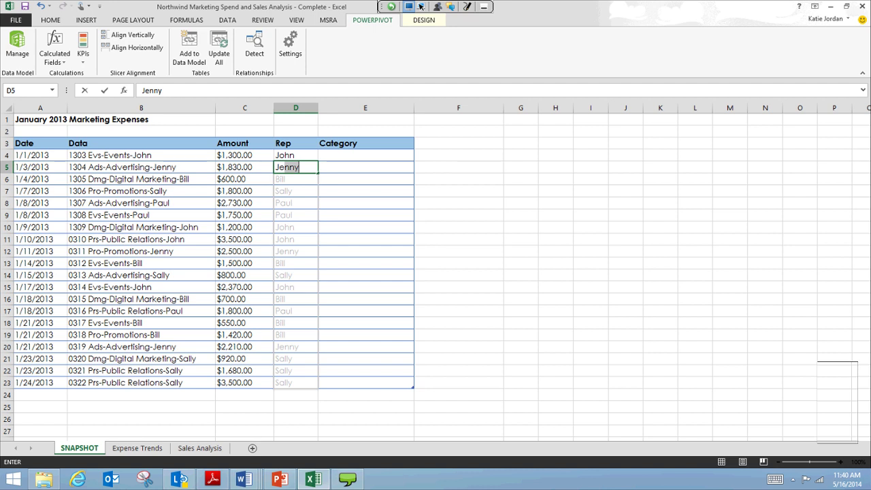
{"action": "key", "text": "Return"}
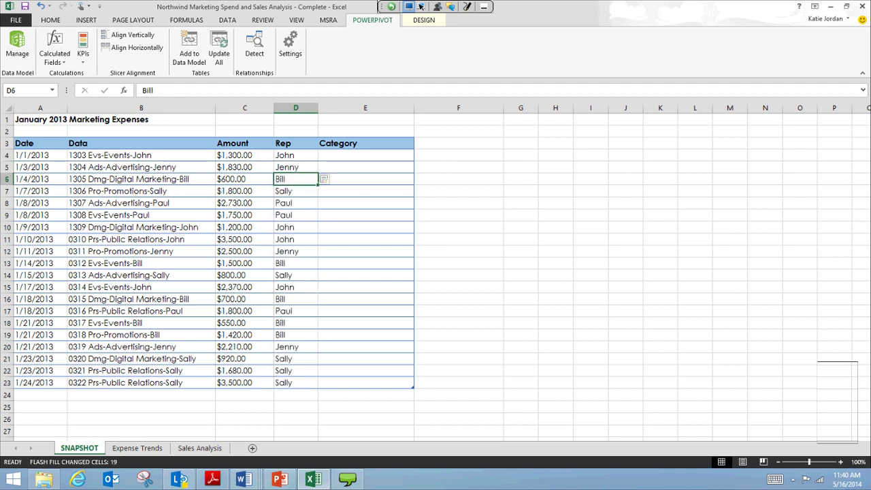
Fill the Category column with Flash Fill, entering Events and Advertising as the first two values.
{"action": "left_click", "coordinate": [366, 155]}
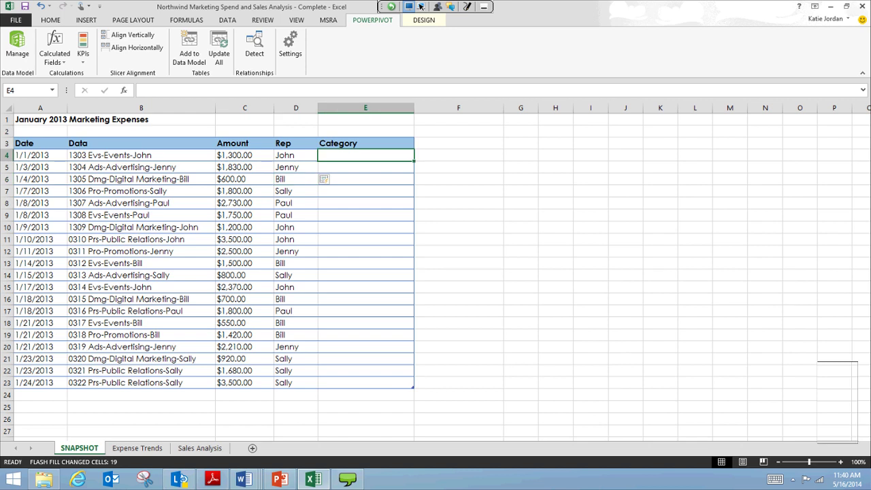
{"action": "type", "text": "Events"}
{"action": "key", "text": "Return"}
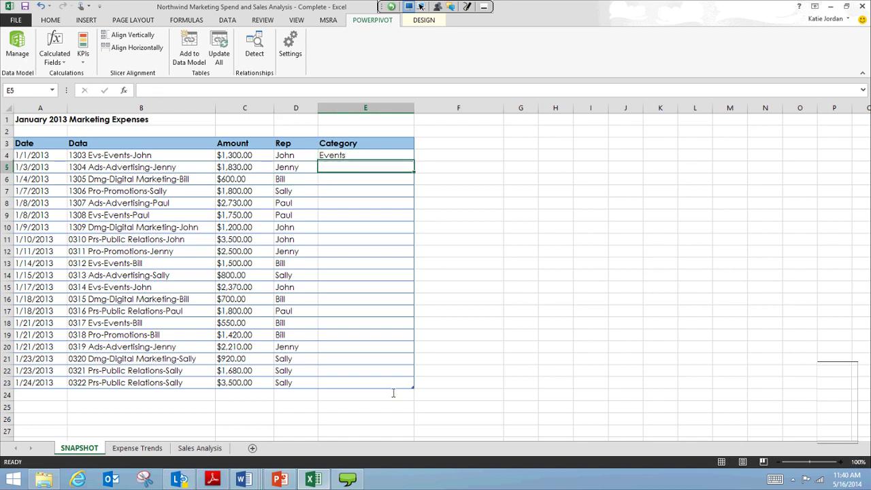
{"action": "type", "text": "Advertising"}
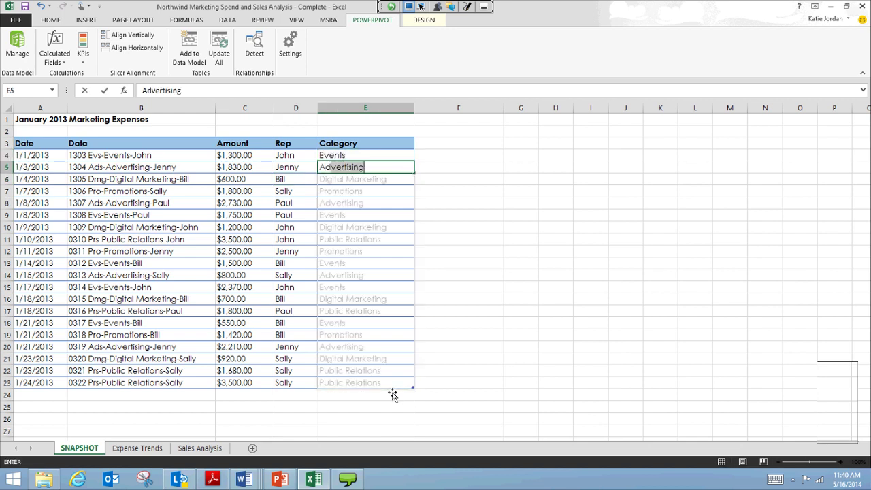
{"action": "key", "text": "Return"}
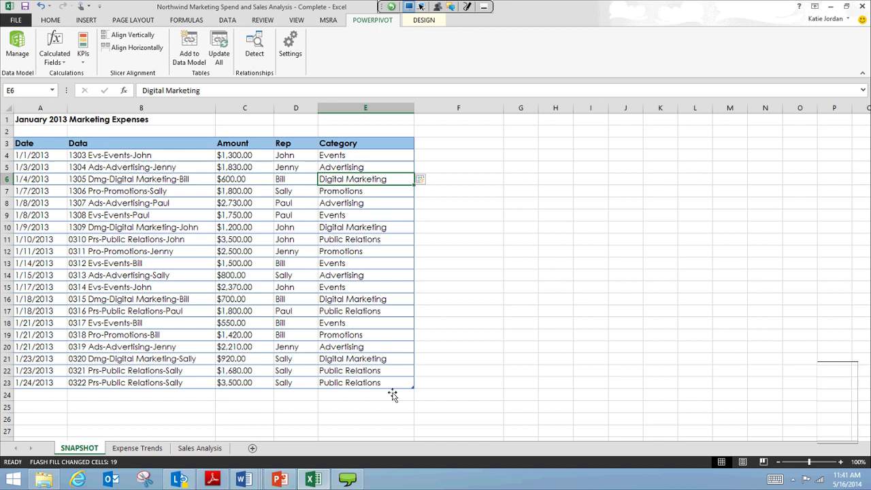
Preview Quick Analysis formatting and charts for the Amount, Rep and Category columns, and insert the PivotTable summing Amount by Category.
{"action": "left_click_drag", "start_coordinate": [232, 144], "coordinate": [388, 391]}
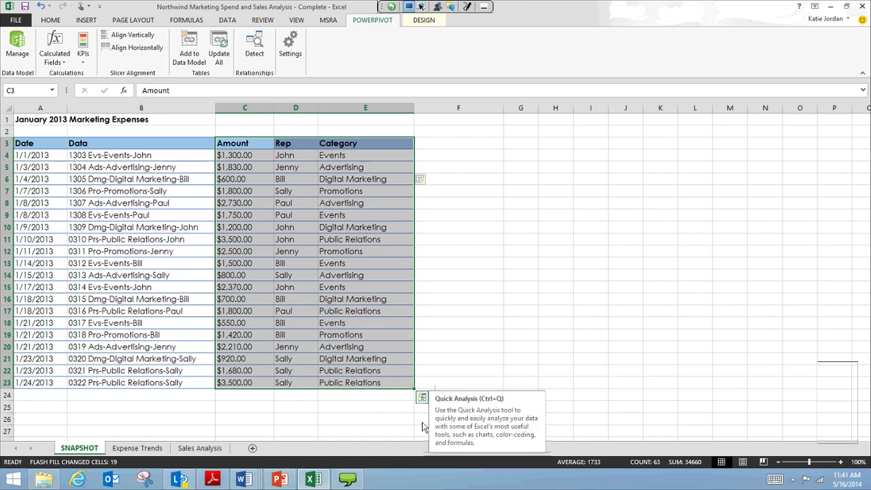
{"action": "left_click", "coordinate": [422, 397]}
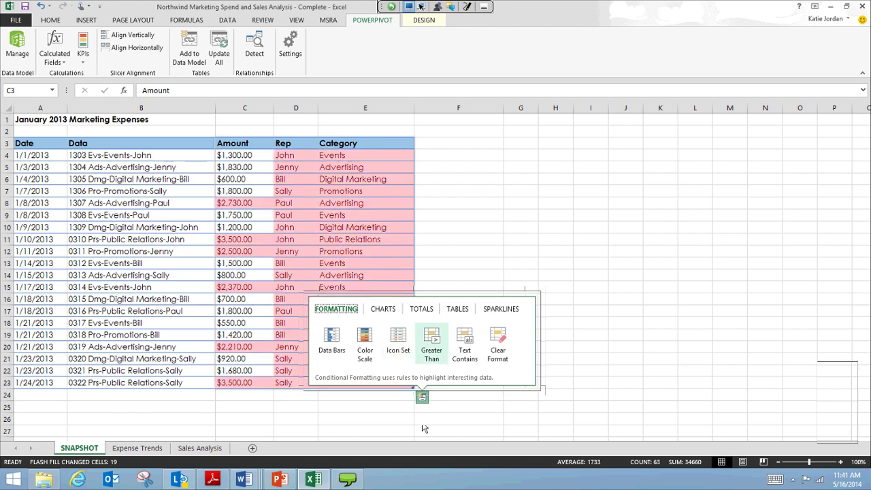
{"action": "left_click", "coordinate": [382, 308]}
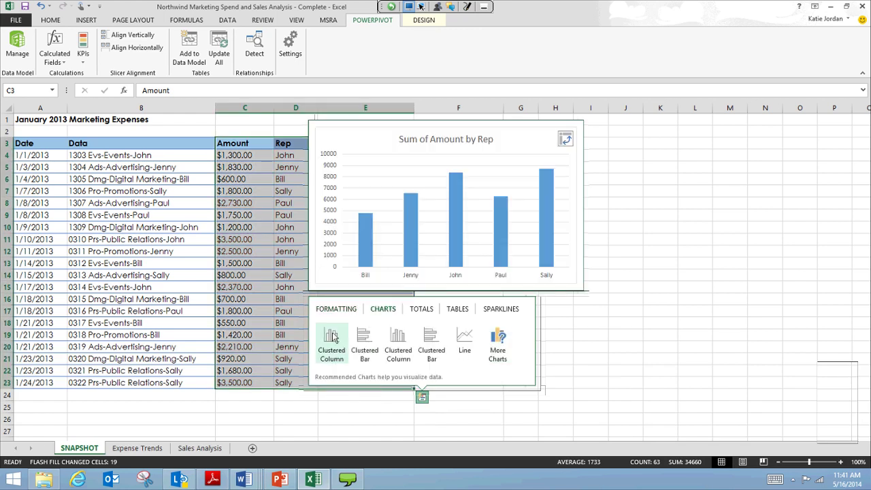
{"action": "key", "text": "Right"}
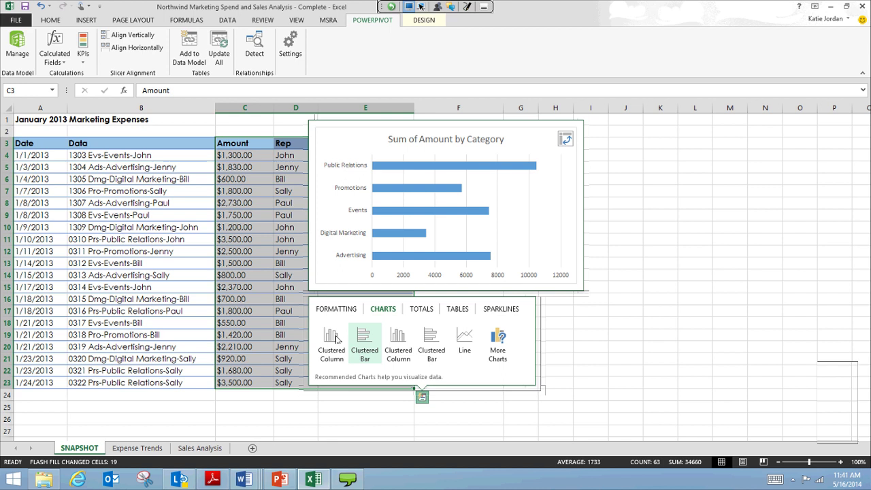
{"action": "key", "text": "Right"}
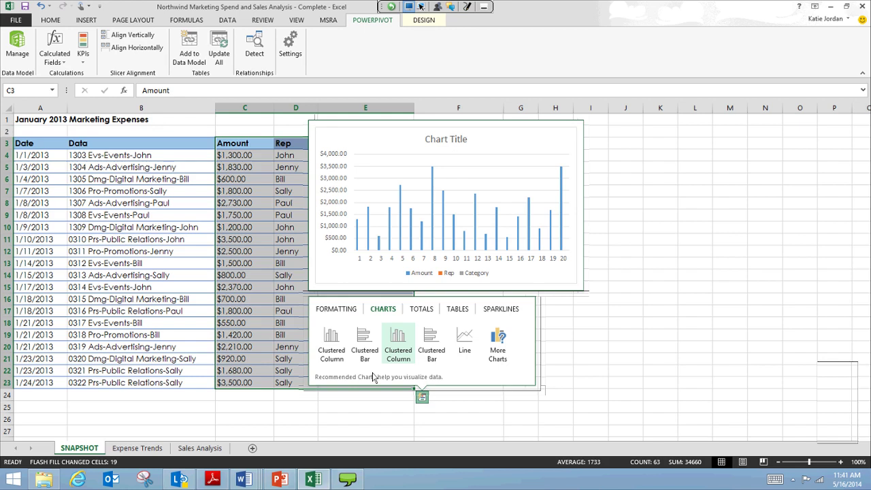
{"action": "key", "text": "Up"}
{"action": "key", "text": "Right"}
{"action": "key", "text": "Right"}
{"action": "key", "text": "Down"}
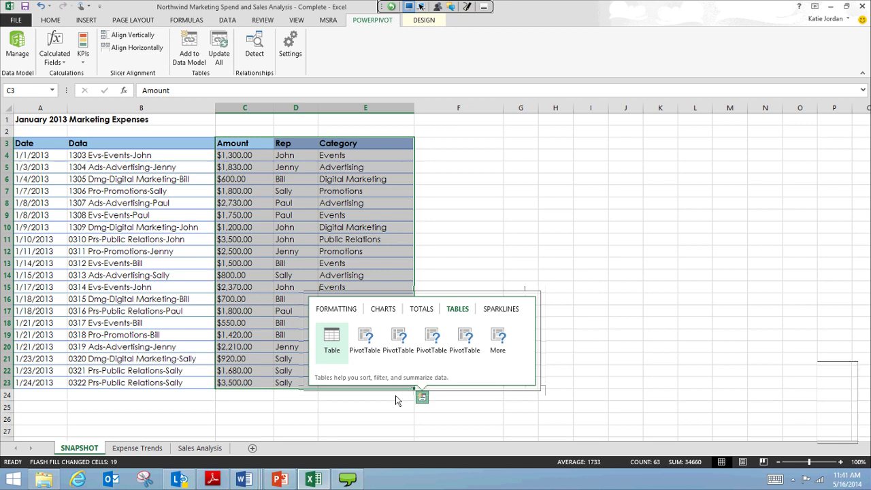
{"action": "mouse_move", "coordinate": [361, 364]}
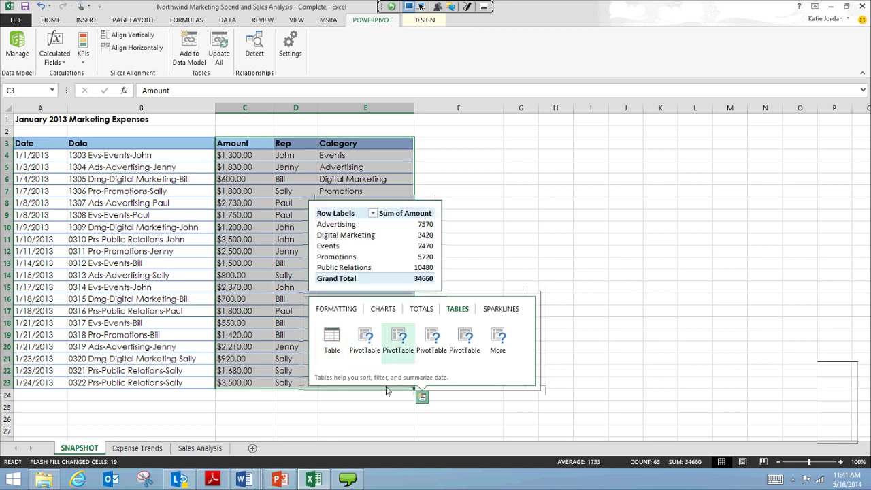
{"action": "left_click", "coordinate": [398, 340]}
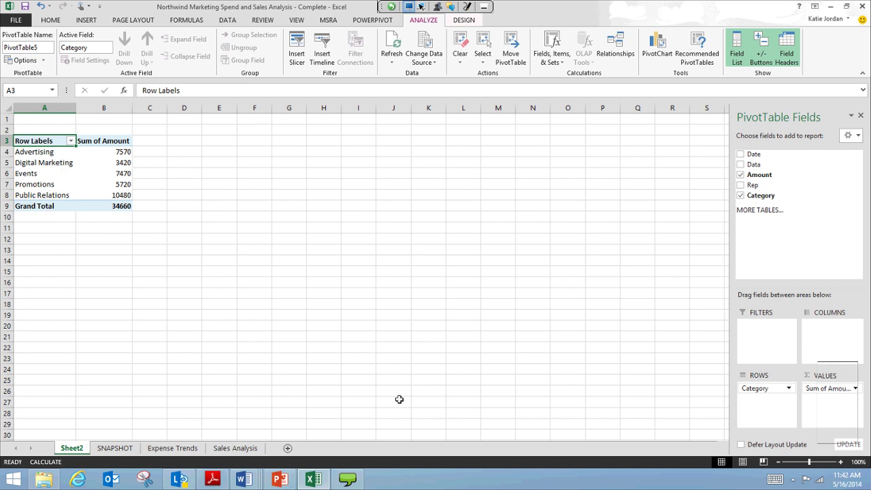
On the Sales Analysis sheet, highlight Cameras & Camcorders from the GrossMargin by Category chart and clear the highlight again.
{"action": "left_click", "coordinate": [235, 448]}
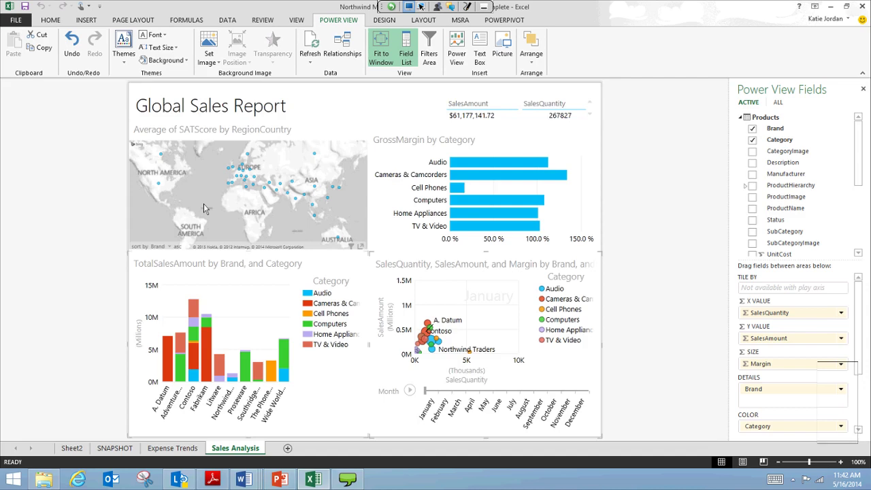
{"action": "mouse_move", "coordinate": [476, 174]}
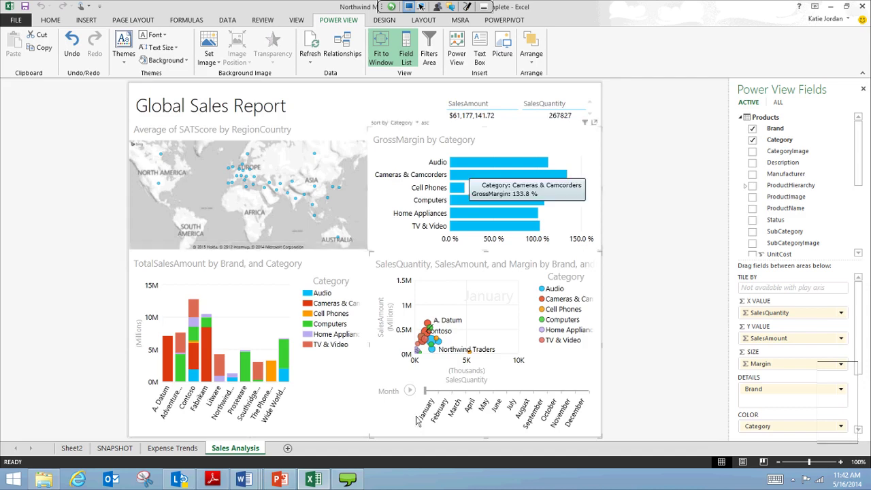
{"action": "left_click", "coordinate": [475, 175]}
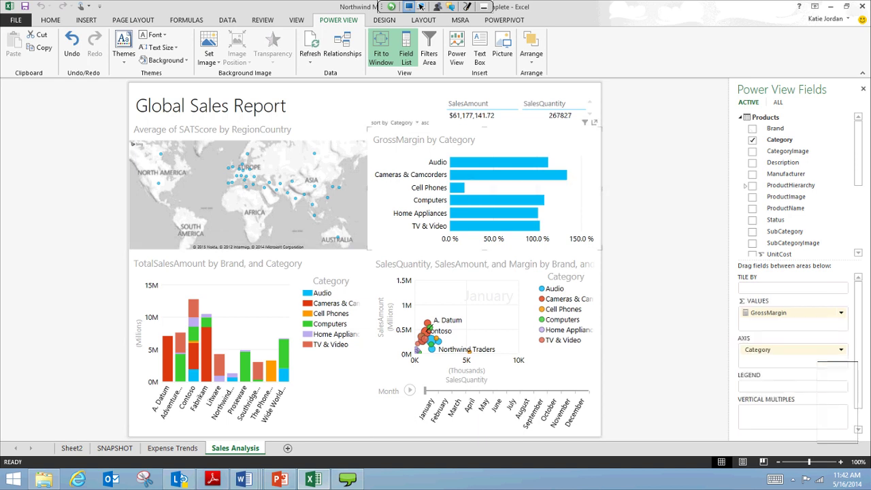
{"action": "left_click", "coordinate": [507, 175]}
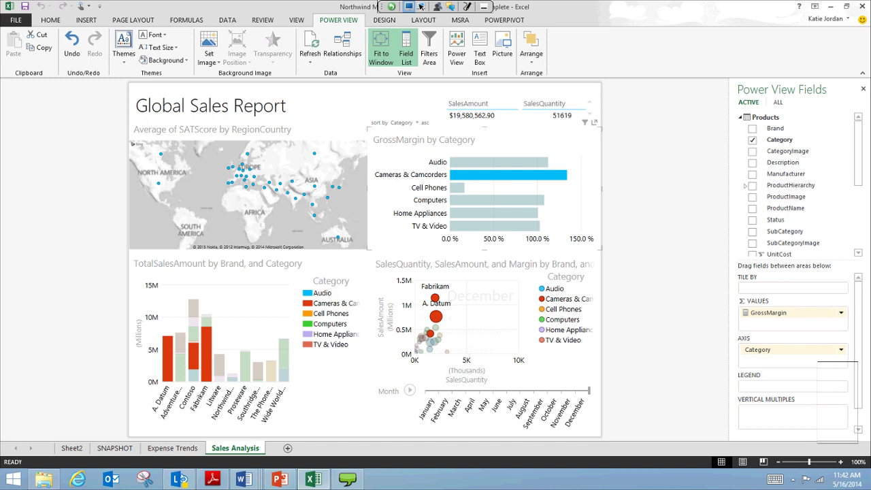
{"action": "left_click", "coordinate": [508, 174]}
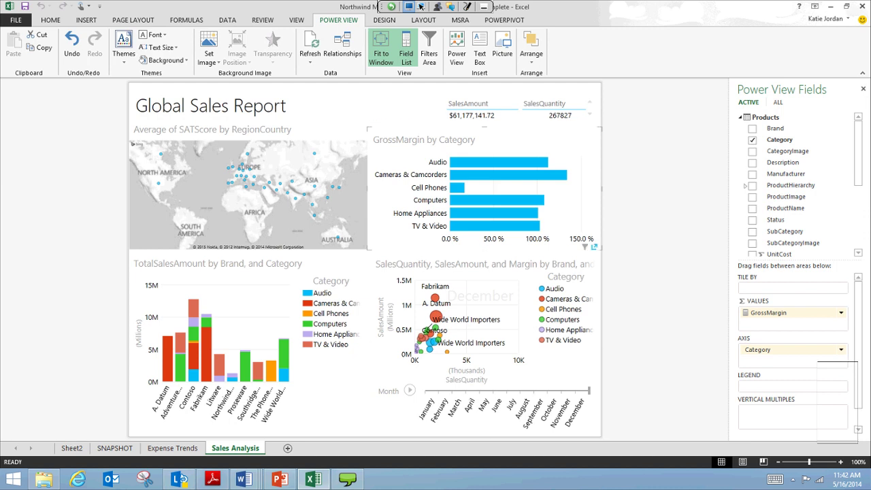
Play the monthly animation of the enlarged SalesQuantity bubble chart and highlight Cell Phones across the Global Sales Report.
{"action": "left_click", "coordinate": [596, 264]}
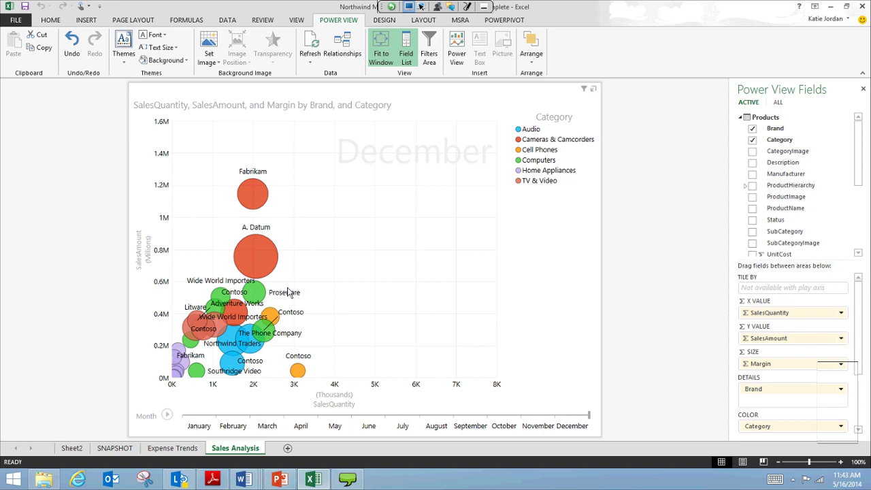
{"action": "left_click", "coordinate": [168, 414]}
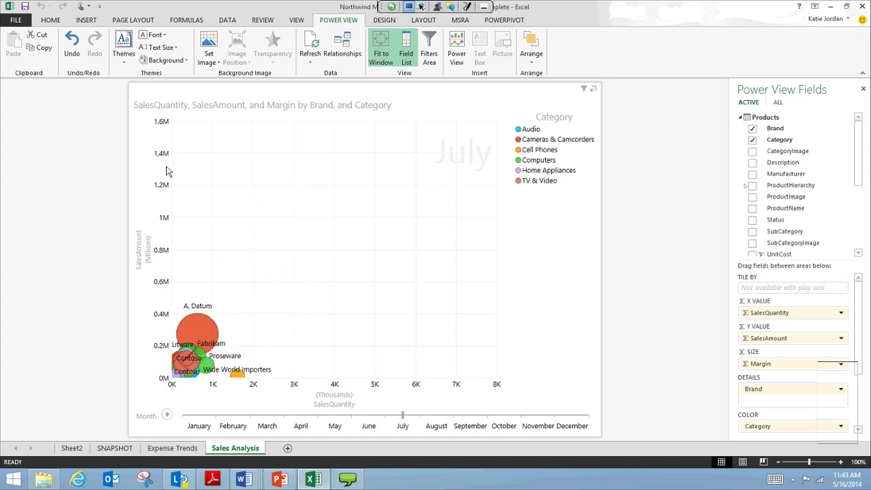
{"action": "left_click", "coordinate": [539, 149]}
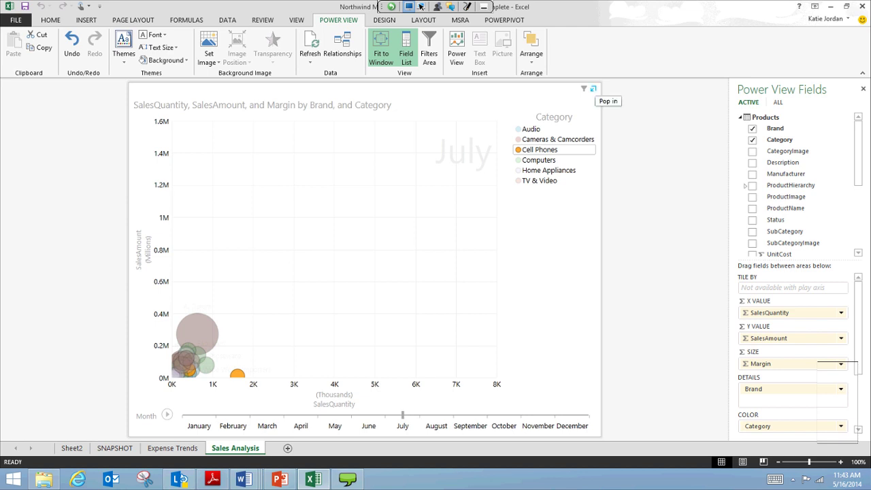
{"action": "left_click", "coordinate": [592, 88]}
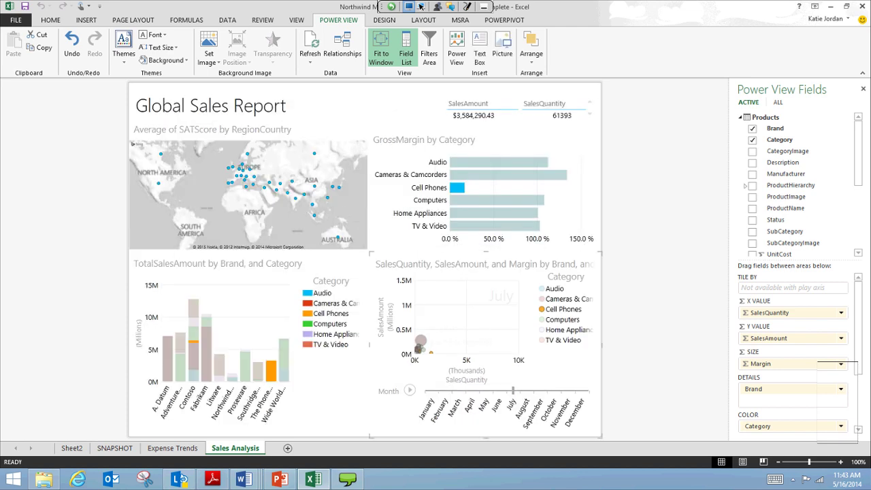